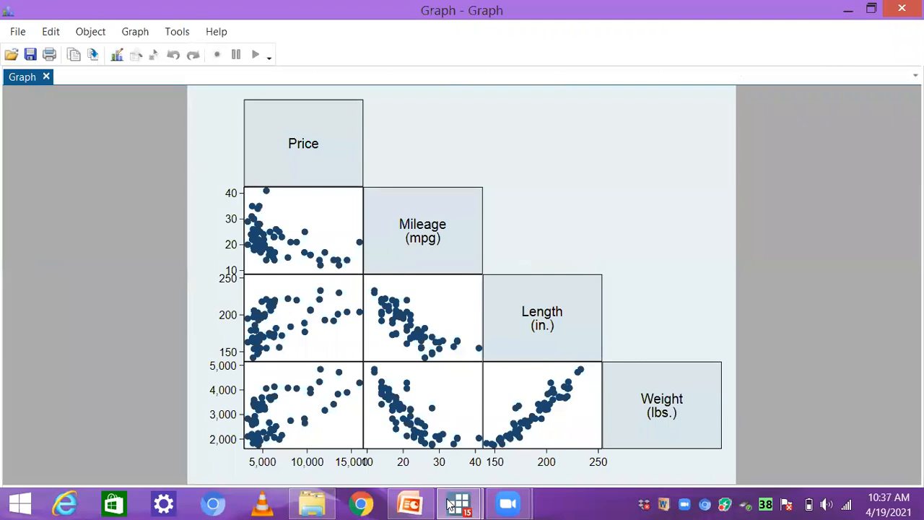
Step: Switch to the PowerPoint regression deck, present it from the current slide and advance to the "Scatter with linefit" slide for price and weight
{"action": "mouse_move", "coordinate": [452, 503]}
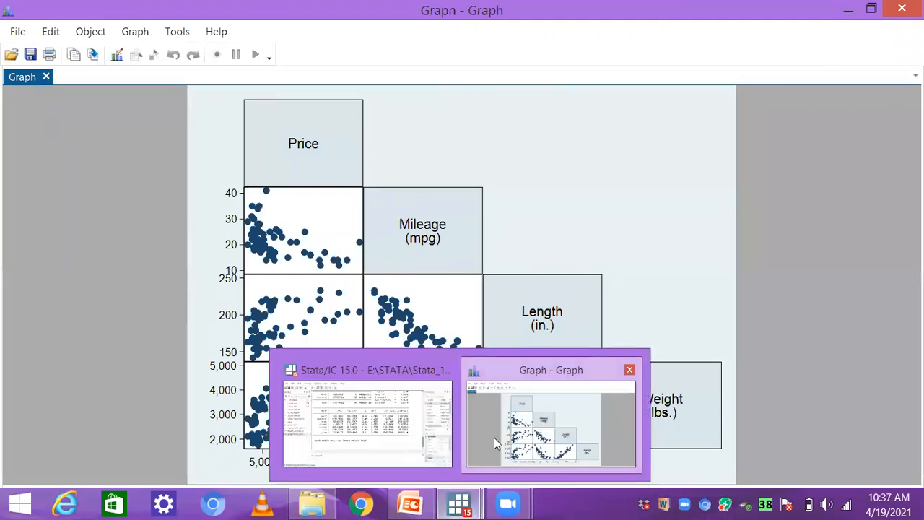
{"action": "mouse_move", "coordinate": [423, 504]}
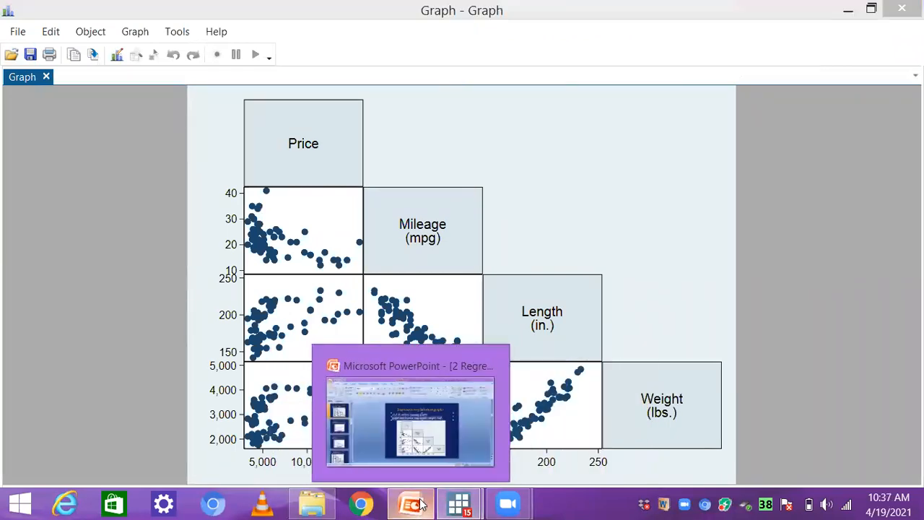
{"action": "left_click", "coordinate": [549, 426]}
{"action": "left_click", "coordinate": [718, 366]}
{"action": "left_click", "coordinate": [751, 478]}
{"action": "key", "text": "Down"}
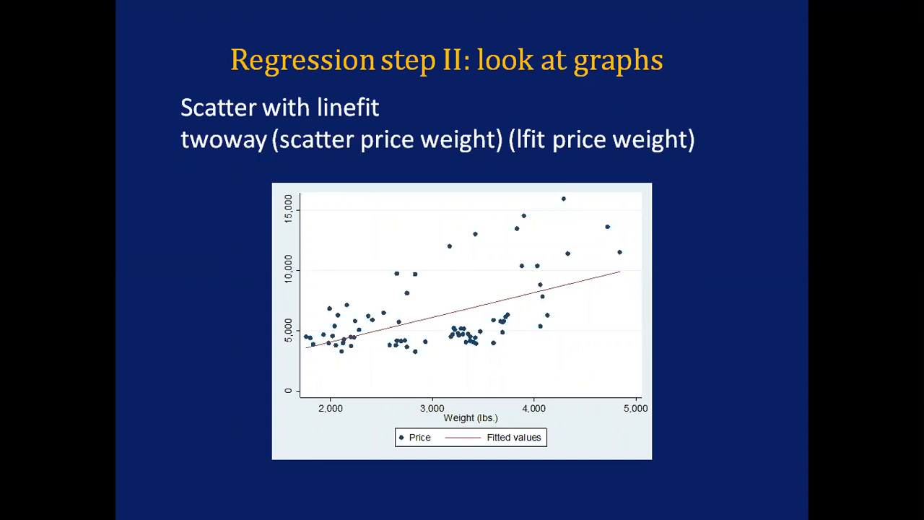
Step: Leave the slide show and copy the command "twoway (scatter price weight) (lfit price weight)" from slide 6
{"action": "key", "text": "Escape"}
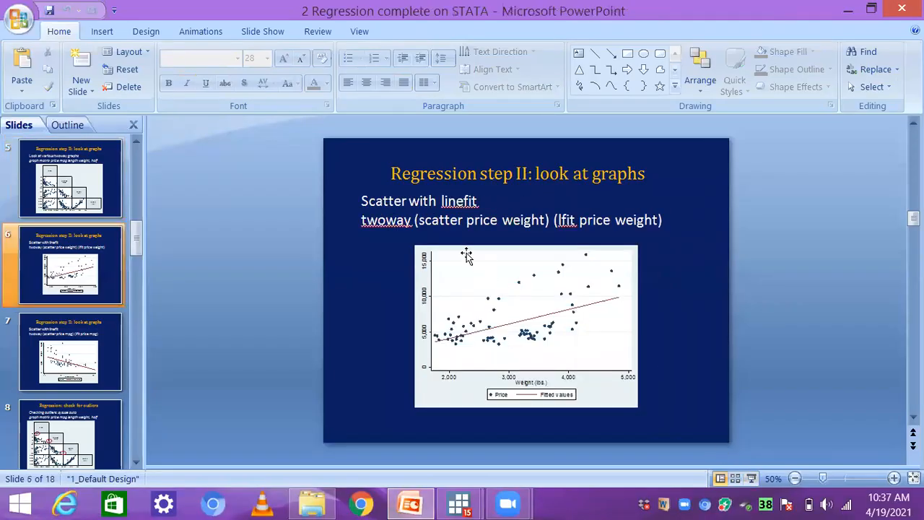
{"action": "left_click_drag", "start_coordinate": [361, 220], "coordinate": [654, 220]}
{"action": "key", "text": "shift+End"}
{"action": "key", "text": "ctrl+c"}
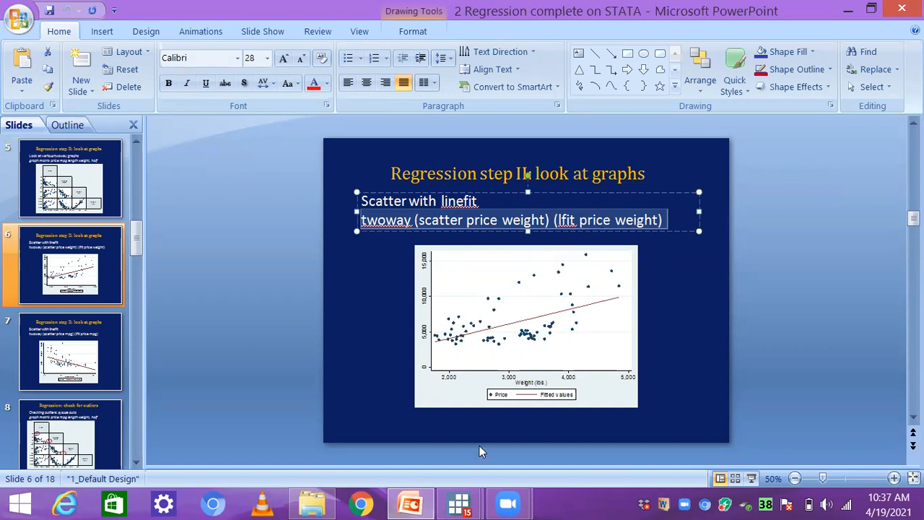
Step: Switch to the main Stata window and run the copied command "twoway (scatter price weight) (lfit price weight)"
{"action": "mouse_move", "coordinate": [459, 504]}
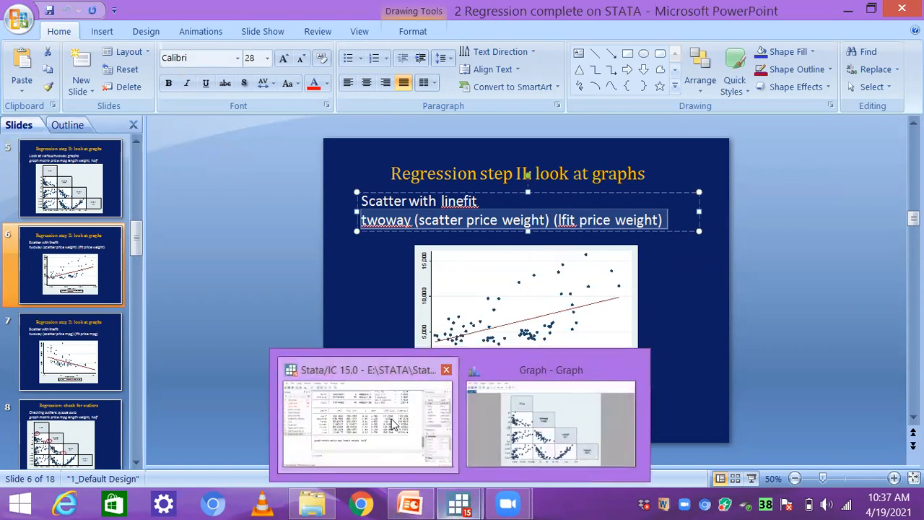
{"action": "left_click", "coordinate": [392, 425]}
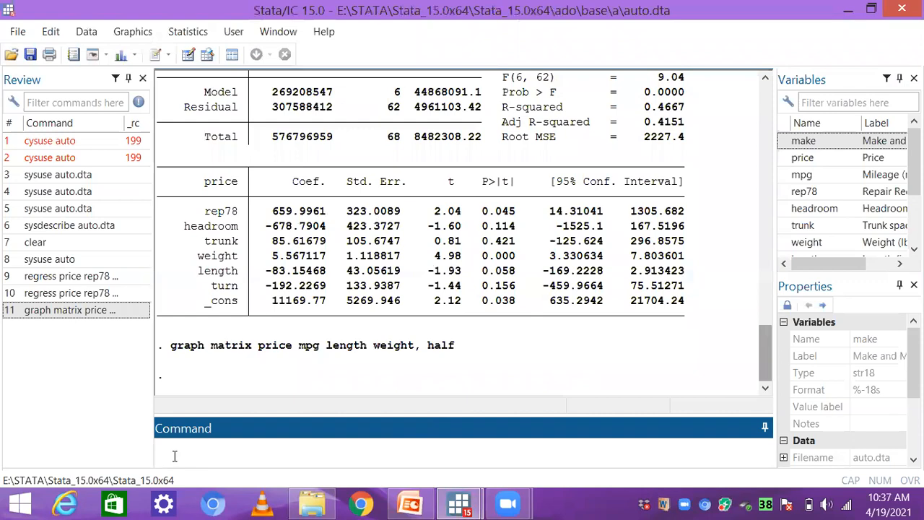
{"action": "key", "text": "ctrl+v"}
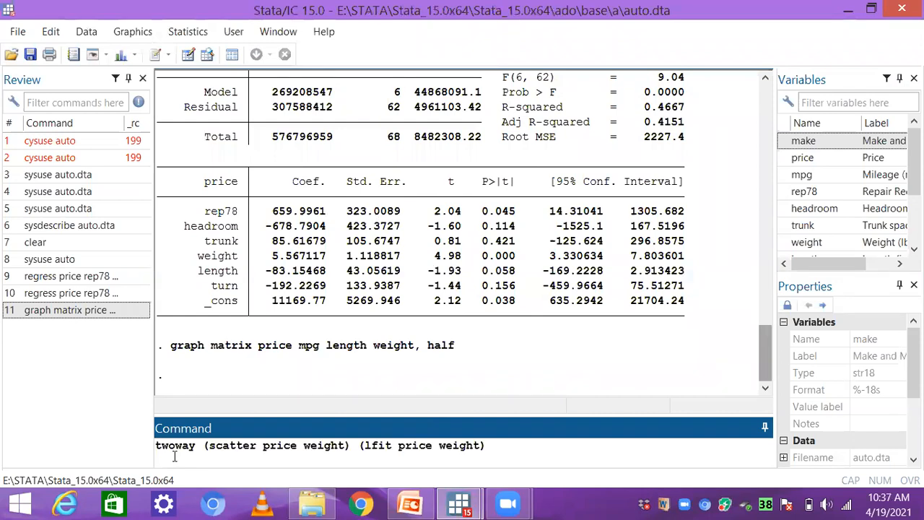
{"action": "key", "text": "Return"}
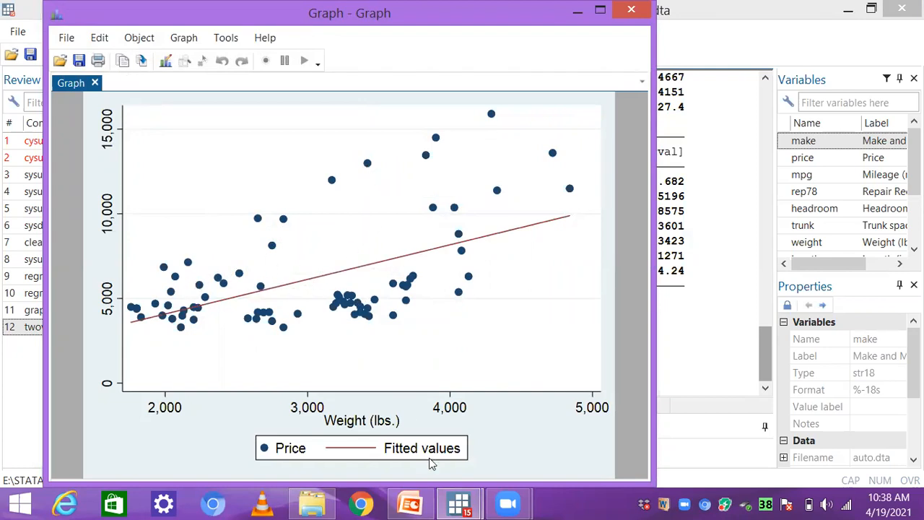
Step: Switch to PowerPoint and copy the command "twoway (scatter price mpg) (lfit price mpg)" from slide 7
{"action": "left_click", "coordinate": [410, 504]}
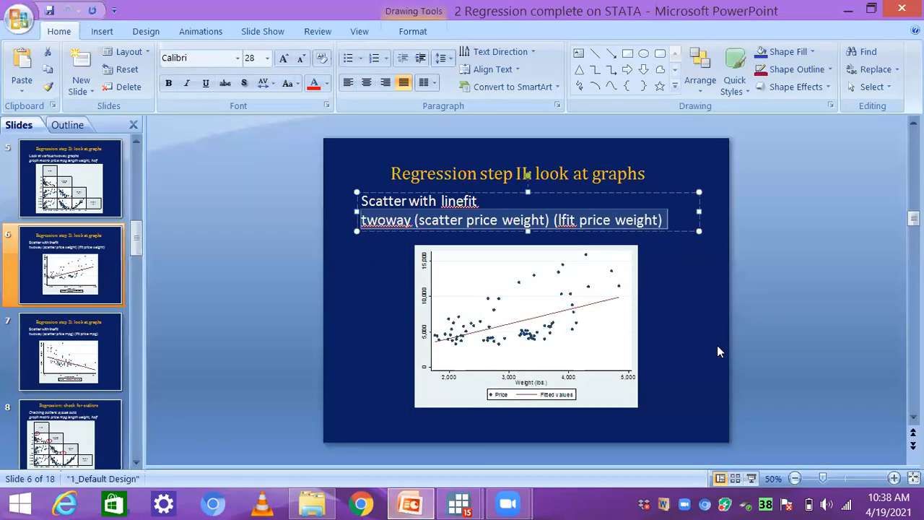
{"action": "left_click", "coordinate": [707, 388]}
{"action": "scroll", "coordinate": [707, 388], "scroll_direction": "down", "scroll_amount": 1}
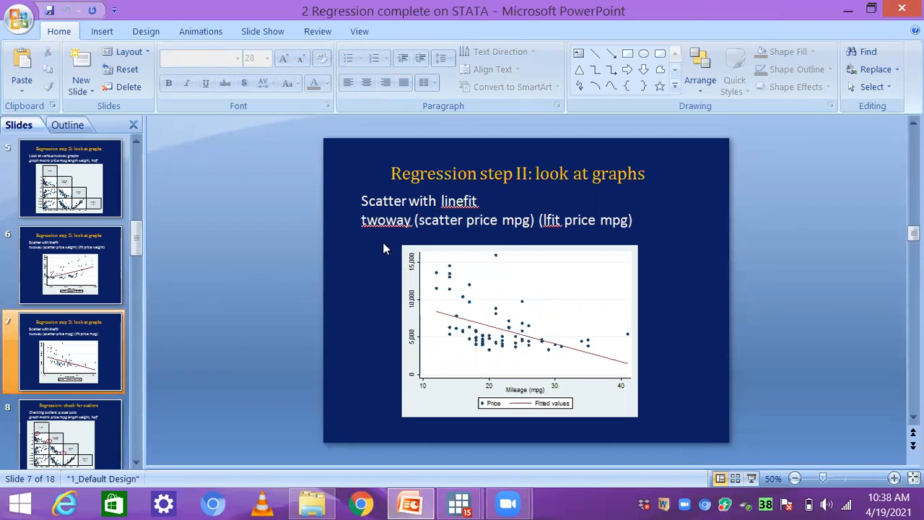
{"action": "left_click_drag", "start_coordinate": [361, 220], "coordinate": [659, 220]}
{"action": "key", "text": "ctrl+c"}
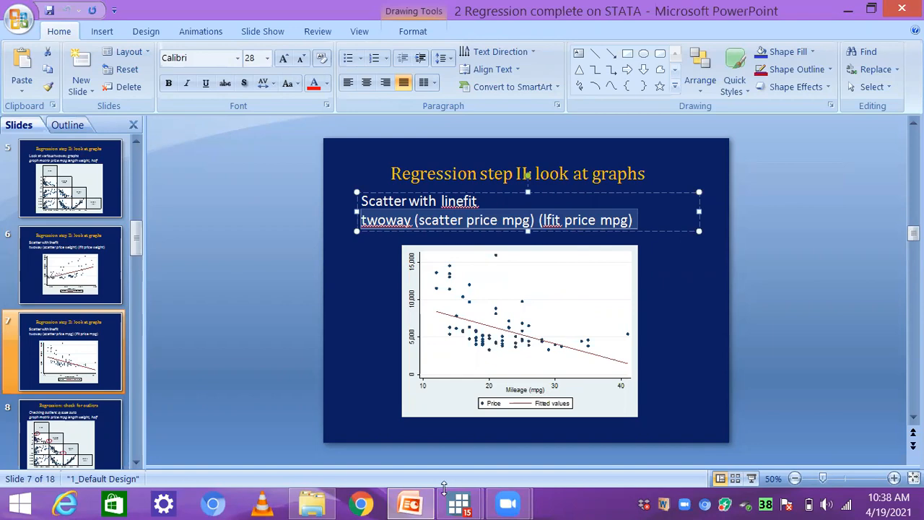
Step: Switch to the main Stata window and run the copied command "twoway (scatter price mpg) (lfit price mpg)"
{"action": "mouse_move", "coordinate": [459, 504]}
{"action": "left_click", "coordinate": [311, 419]}
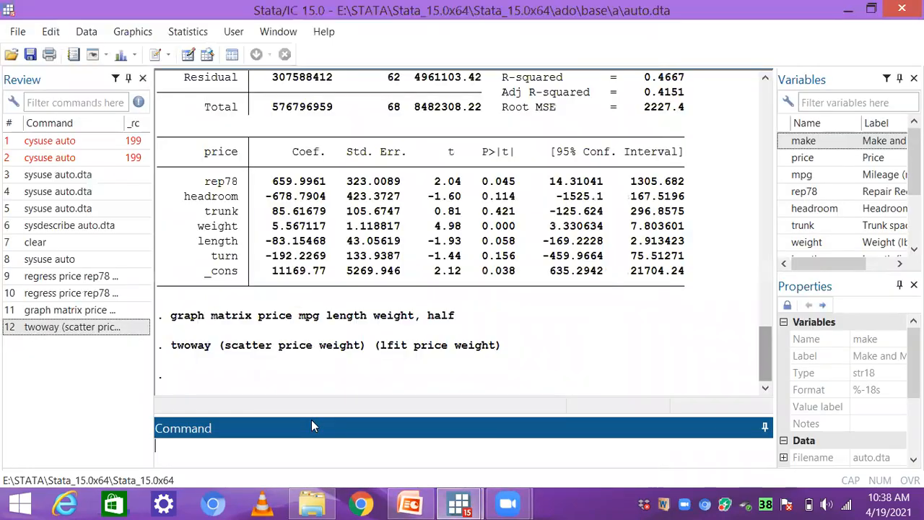
{"action": "key", "text": "ctrl+v"}
{"action": "key", "text": "Return"}
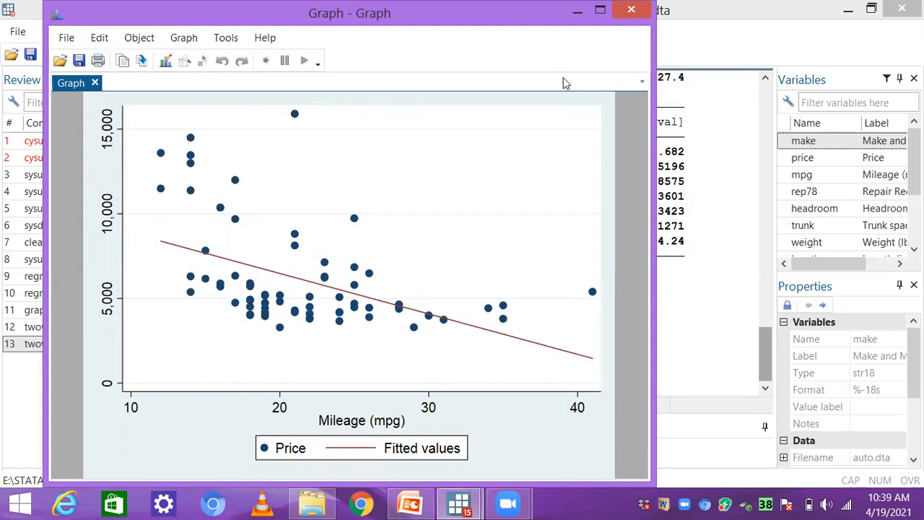
Step: Minimize the graph window, switch to PowerPoint and copy "graph matrix price mpg length weight, half" from slide 8
{"action": "left_click", "coordinate": [577, 11]}
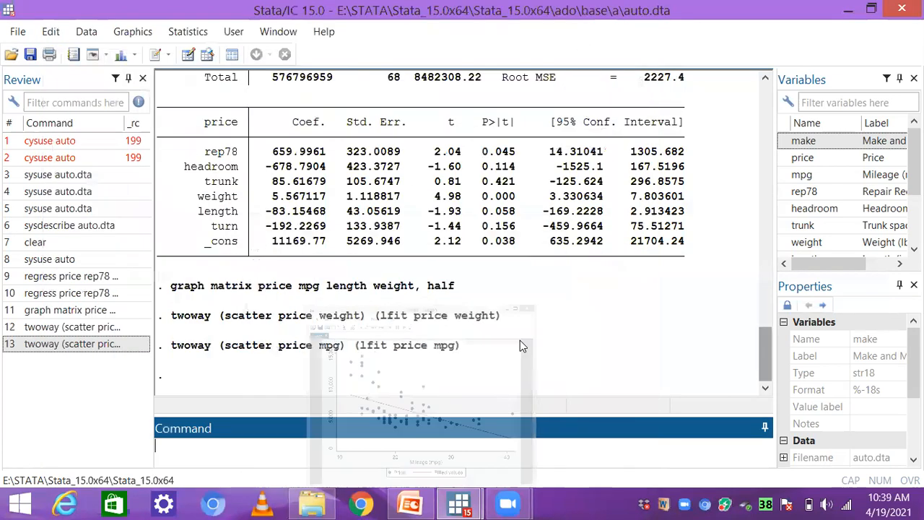
{"action": "left_click", "coordinate": [406, 504]}
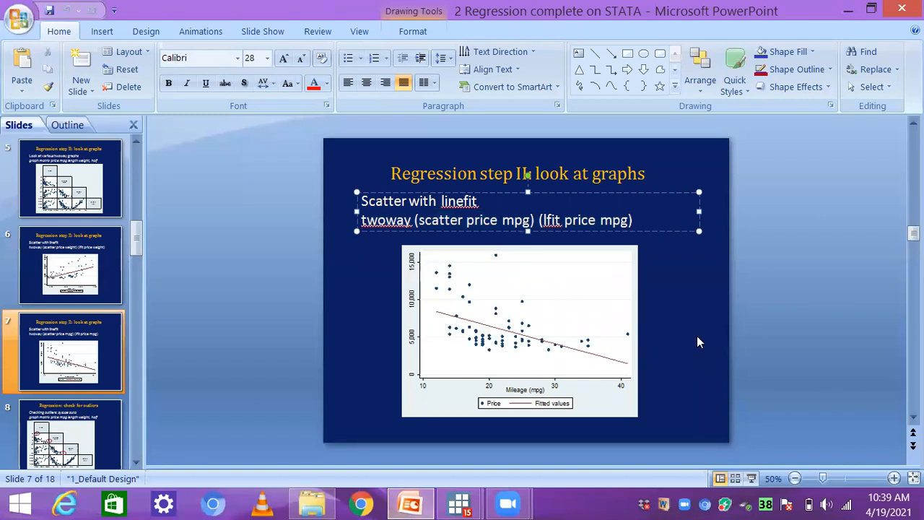
{"action": "scroll", "coordinate": [698, 342], "scroll_direction": "down", "scroll_amount": 1}
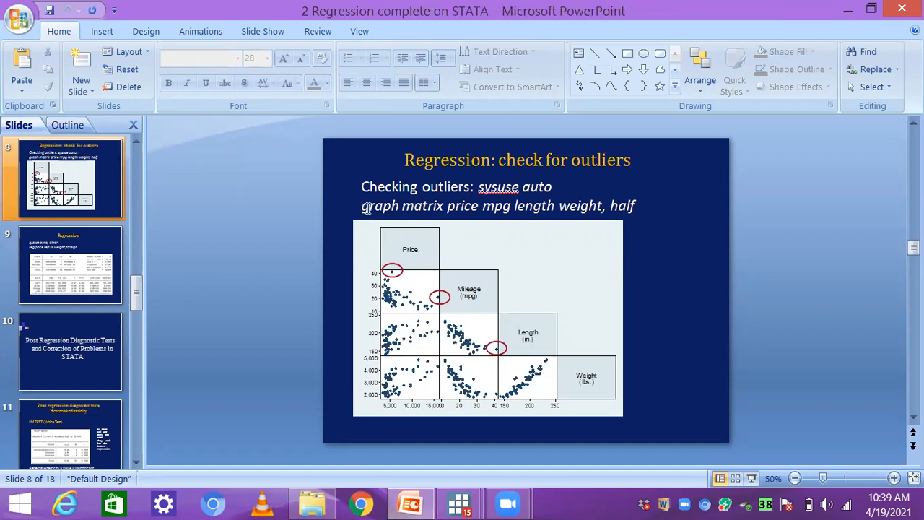
{"action": "left_click_drag", "start_coordinate": [363, 208], "coordinate": [658, 210]}
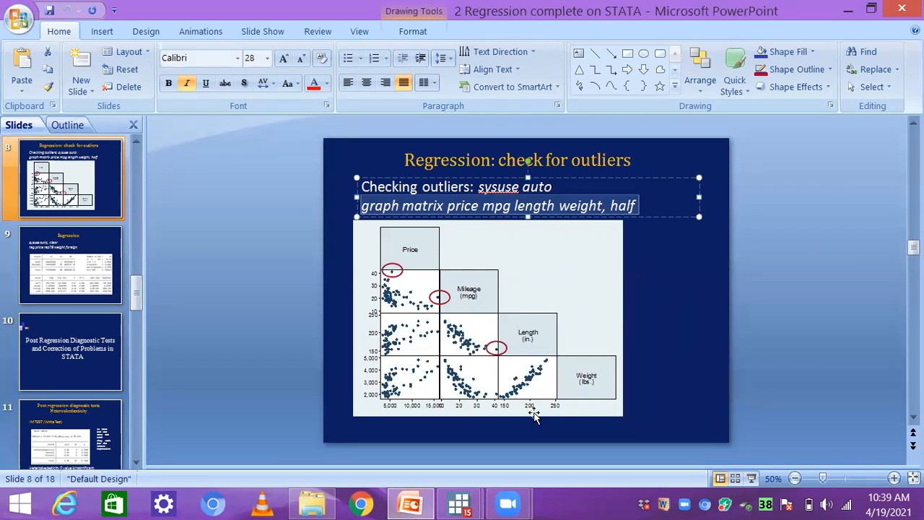
Step: Switch to the main Stata window and run "graph matrix price mpg length weight, half" to check for outliers
{"action": "mouse_move", "coordinate": [459, 504]}
{"action": "left_click", "coordinate": [372, 441]}
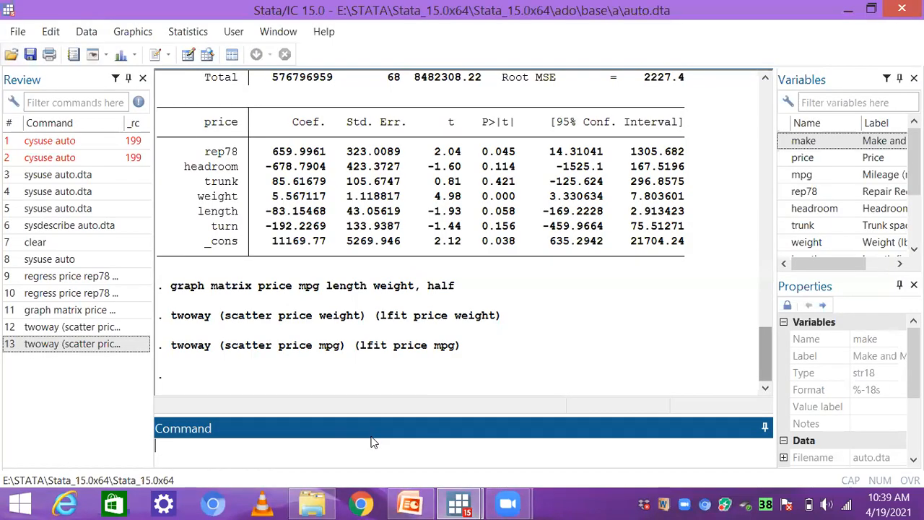
{"action": "key", "text": "Page_Up"}
{"action": "key", "text": "Page_Up"}
{"action": "key", "text": "Page_Up"}
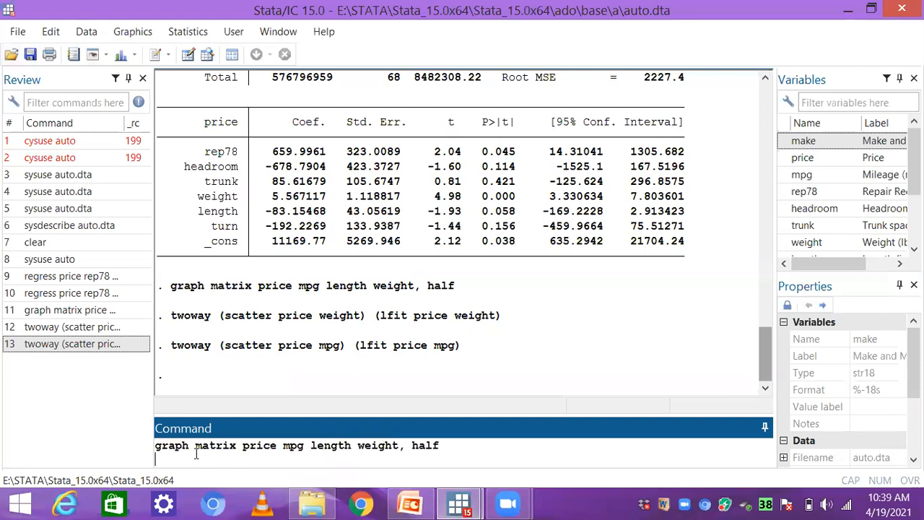
{"action": "key", "text": "Return"}
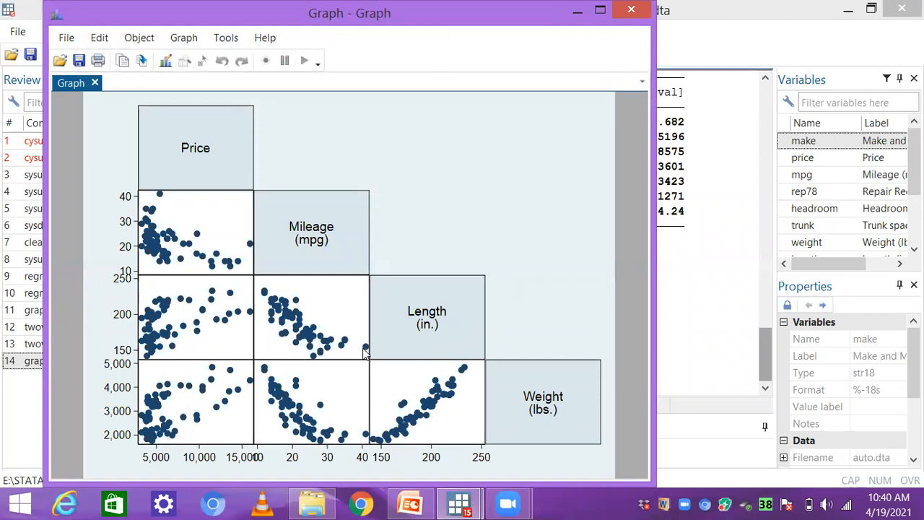
Step: Switch to PowerPoint and copy the command "sysuse auto, clear" from the Regression slide, slide 9
{"action": "left_click", "coordinate": [409, 503]}
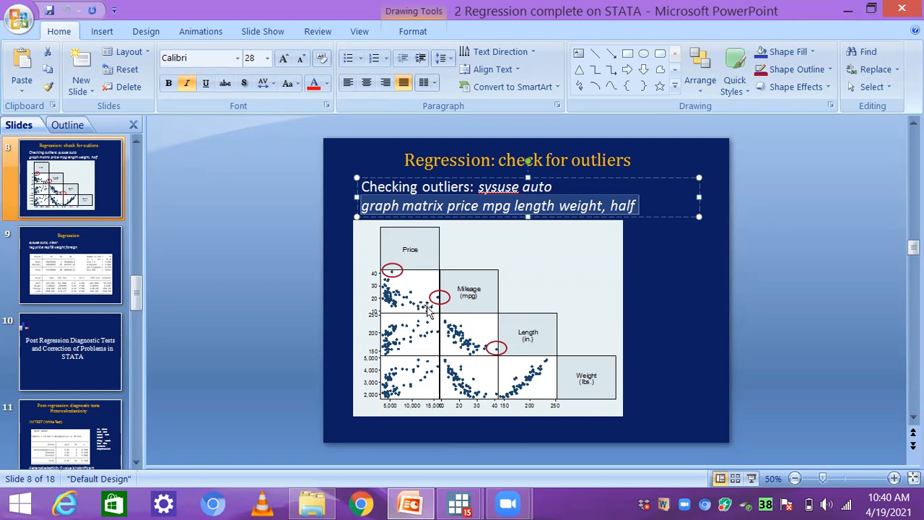
{"action": "left_click", "coordinate": [685, 333]}
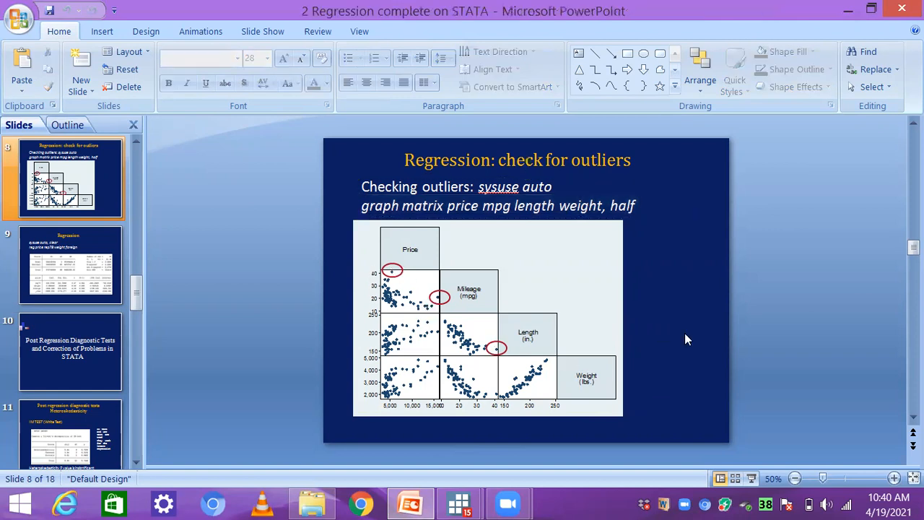
{"action": "scroll", "coordinate": [684, 333], "scroll_direction": "down", "scroll_amount": 1}
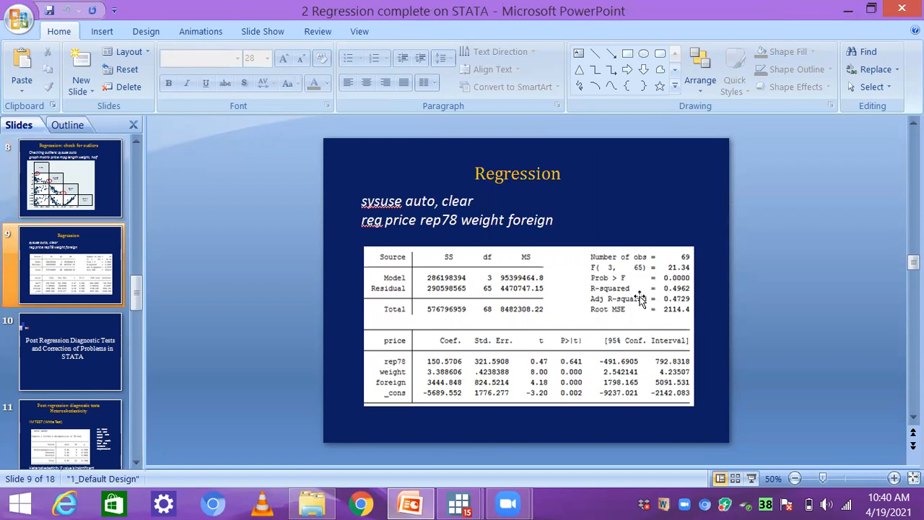
{"action": "left_click", "coordinate": [363, 200]}
{"action": "left_click_drag", "start_coordinate": [363, 201], "coordinate": [473, 198]}
{"action": "key", "text": "ctrl+c"}
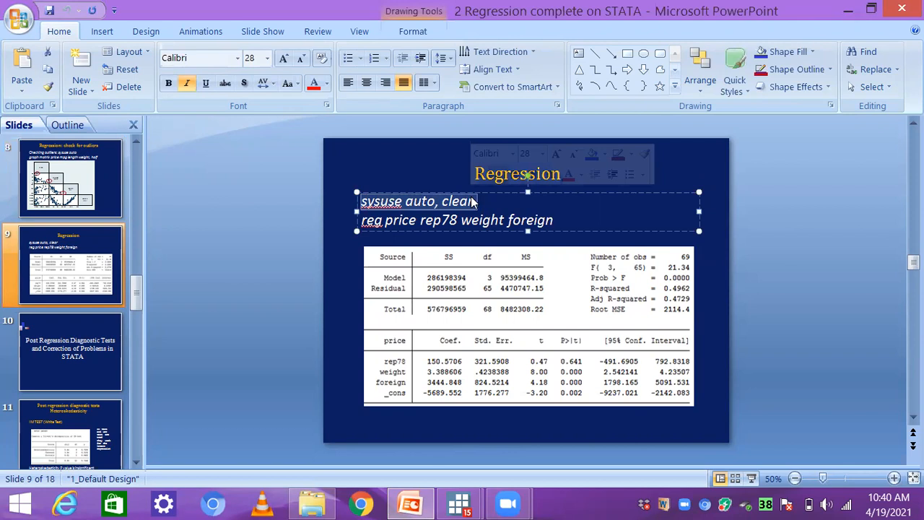
Step: Minimize PowerPoint and the graph window, then reload the dataset in Stata with "sysuse auto, clear"
{"action": "left_click", "coordinate": [848, 11]}
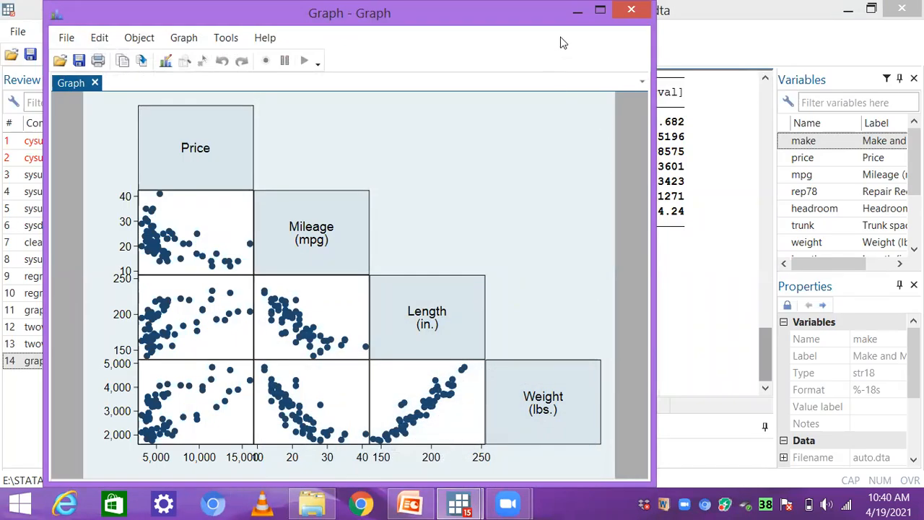
{"action": "left_click", "coordinate": [578, 12]}
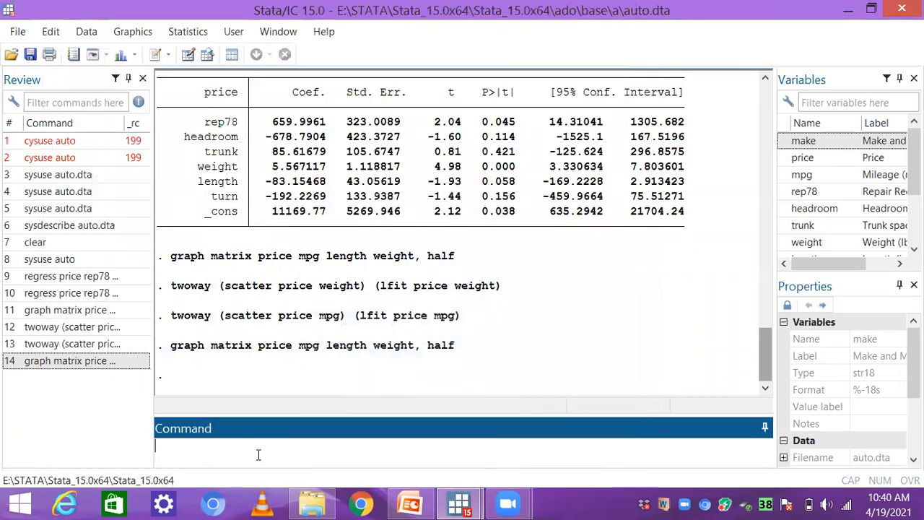
{"action": "key", "text": "ctrl+v"}
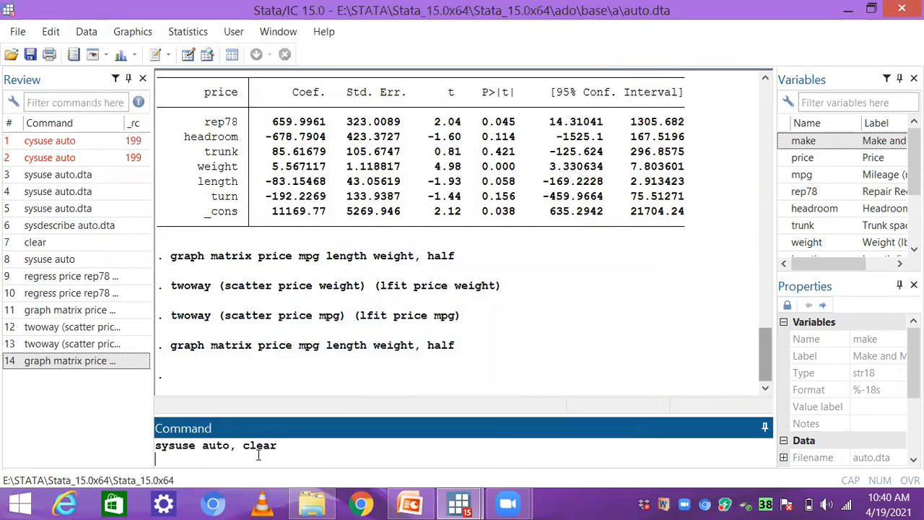
{"action": "key", "text": "Return"}
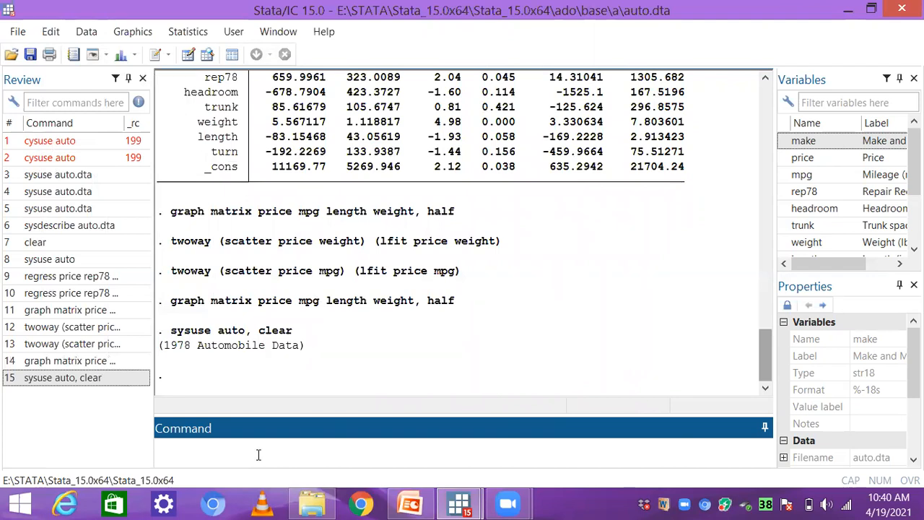
Step: Run a regression of mpg on rep78, headroom, trunk and weight with "reg mpg rep78 headroom trunk weight"
{"action": "type", "text": "reg"}
{"action": "left_click", "coordinate": [786, 177]}
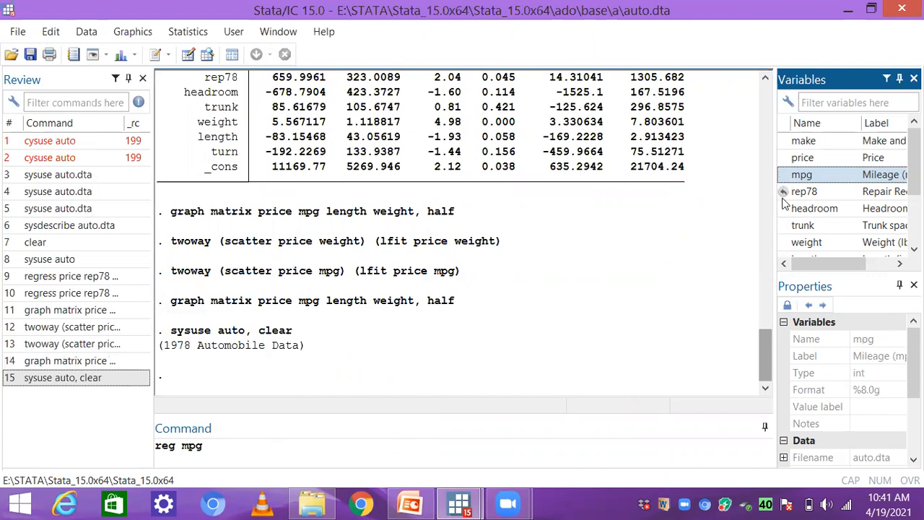
{"action": "double_click", "coordinate": [784, 192]}
{"action": "double_click", "coordinate": [785, 209]}
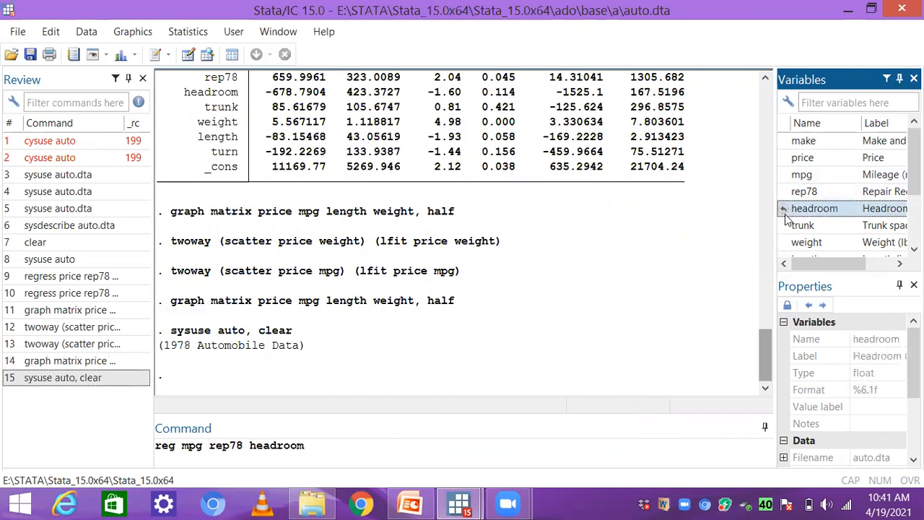
{"action": "double_click", "coordinate": [787, 225]}
{"action": "double_click", "coordinate": [786, 243]}
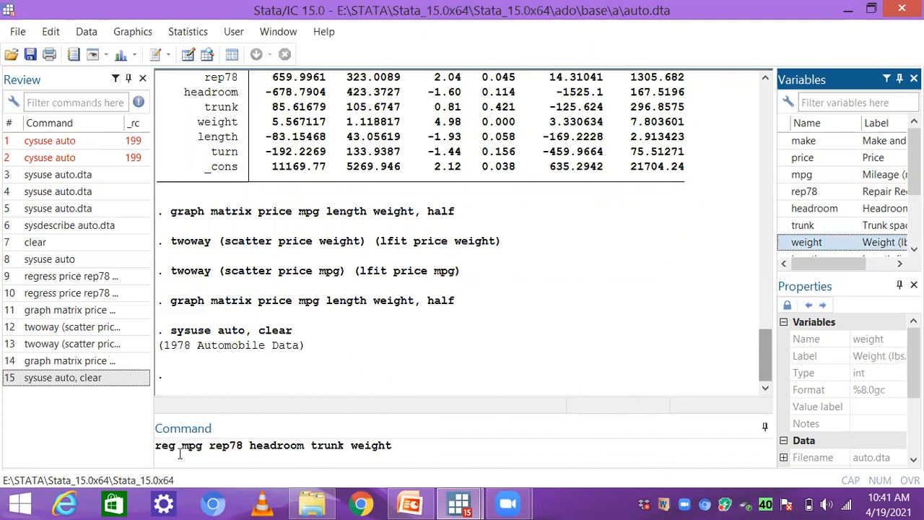
{"action": "left_click_drag", "start_coordinate": [204, 445], "coordinate": [399, 447]}
{"action": "left_click", "coordinate": [401, 448]}
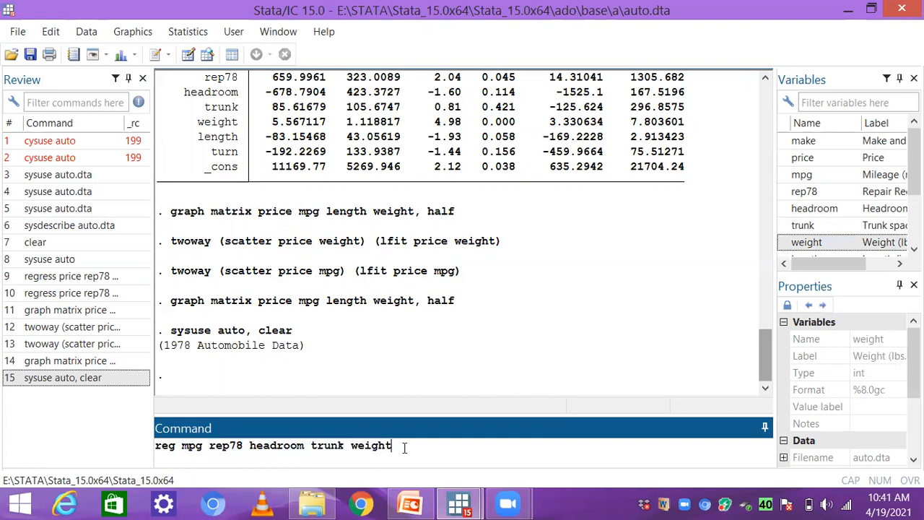
{"action": "key", "text": "Return"}
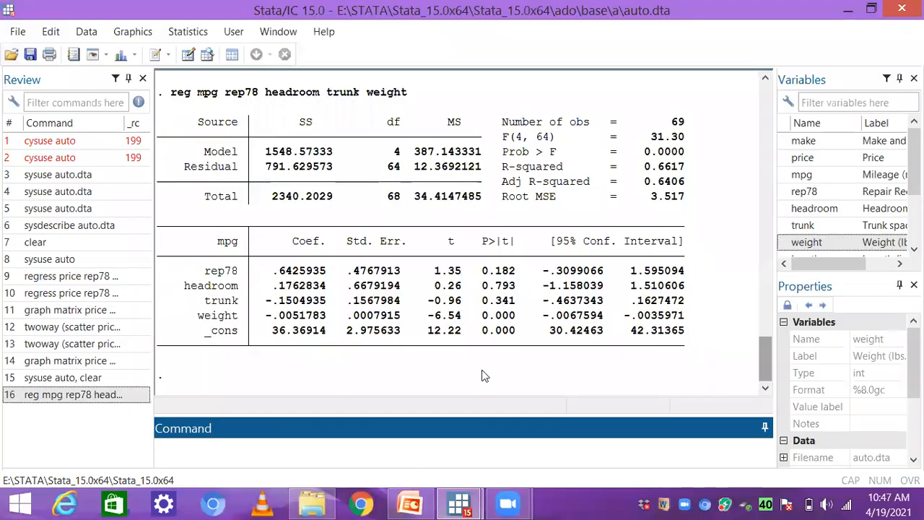
{"action": "left_click", "coordinate": [337, 382]}
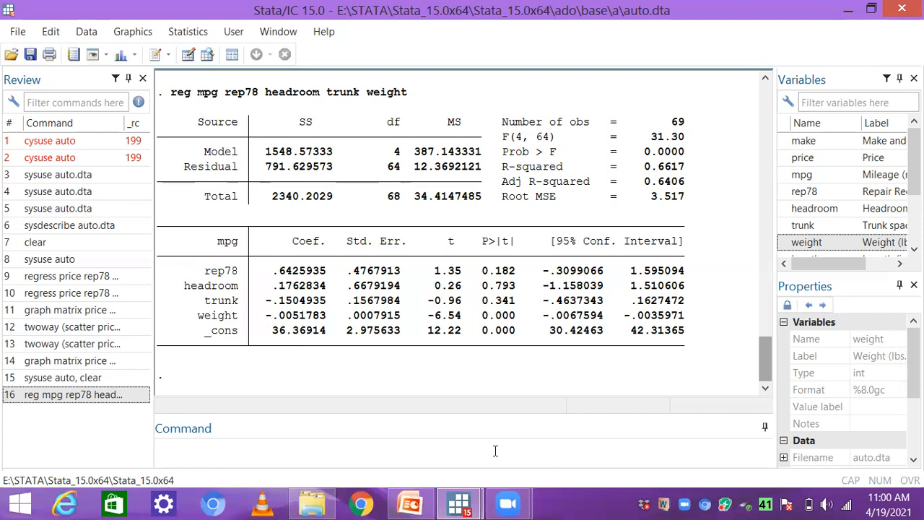
Step: Switch to PowerPoint and start the slide show from the Regression slide, slide 9
{"action": "left_click", "coordinate": [416, 503]}
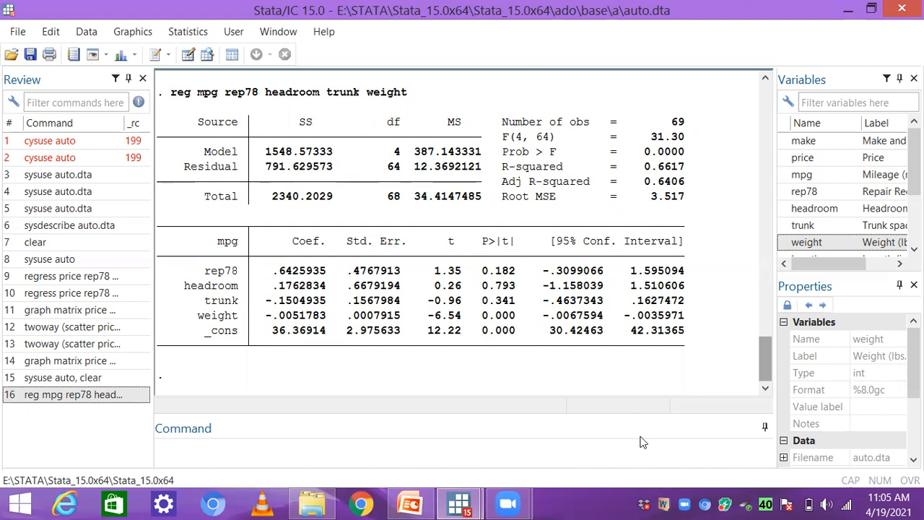
{"action": "left_click", "coordinate": [408, 504]}
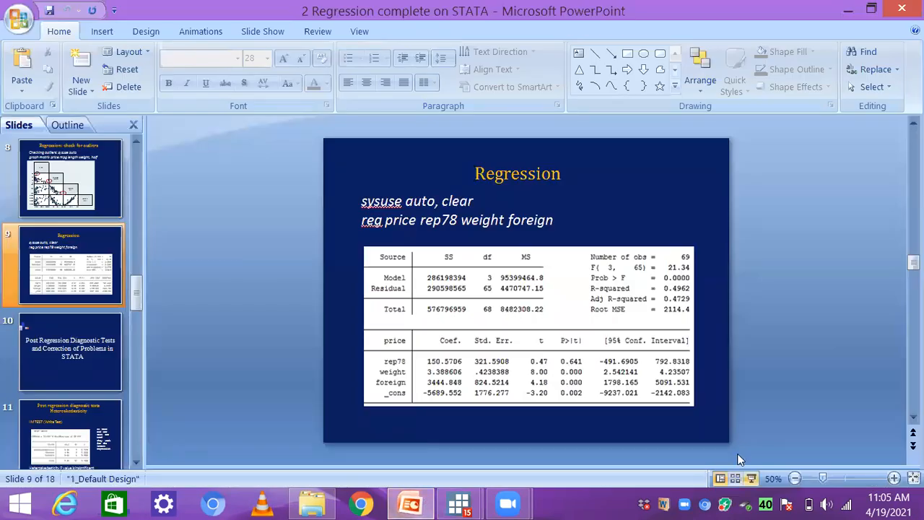
{"action": "left_click", "coordinate": [752, 478]}
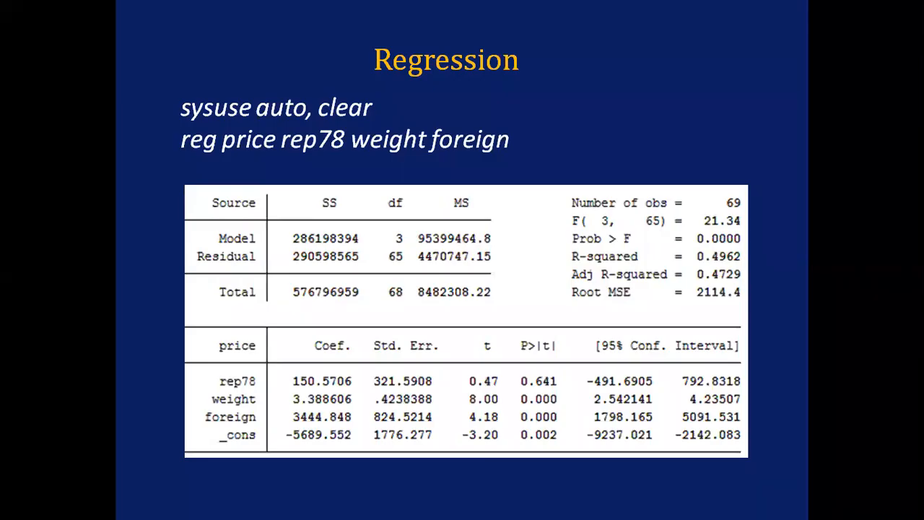